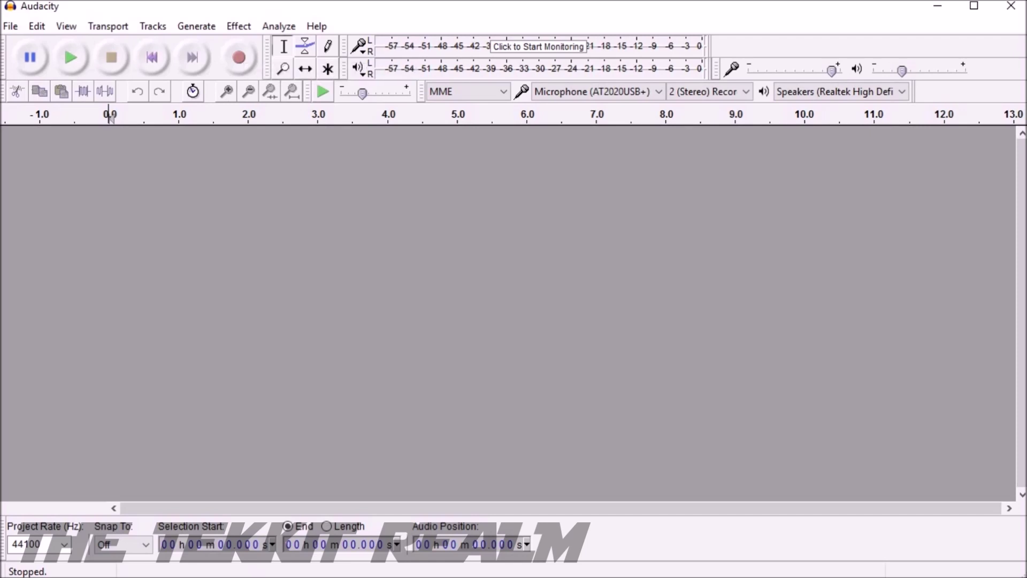
Import the Chase audio file from the Desktop through File > Import > Audio.
{"action": "left_click", "coordinate": [10, 27]}
{"action": "mouse_move", "coordinate": [40, 222]}
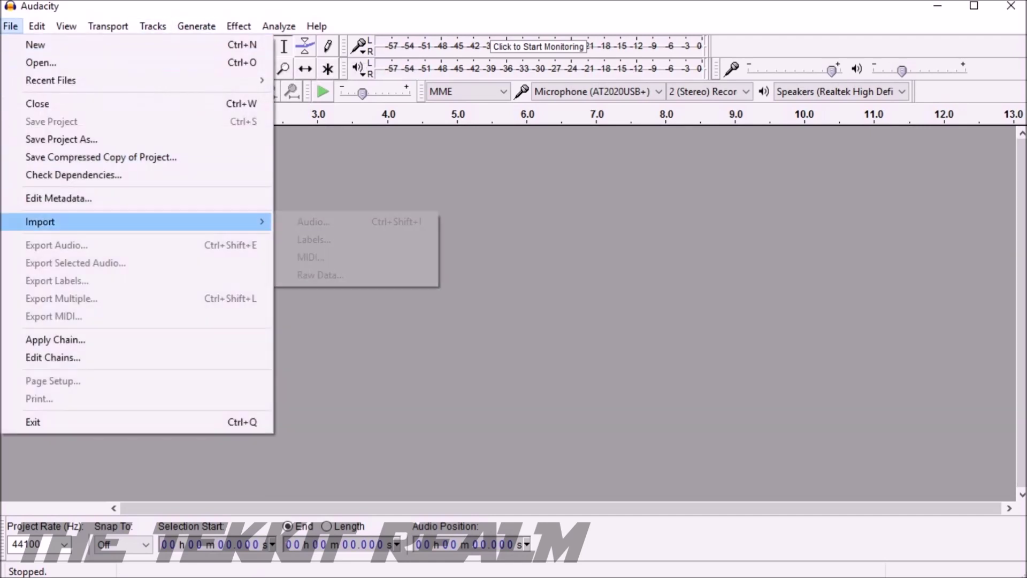
{"action": "left_click", "coordinate": [313, 222]}
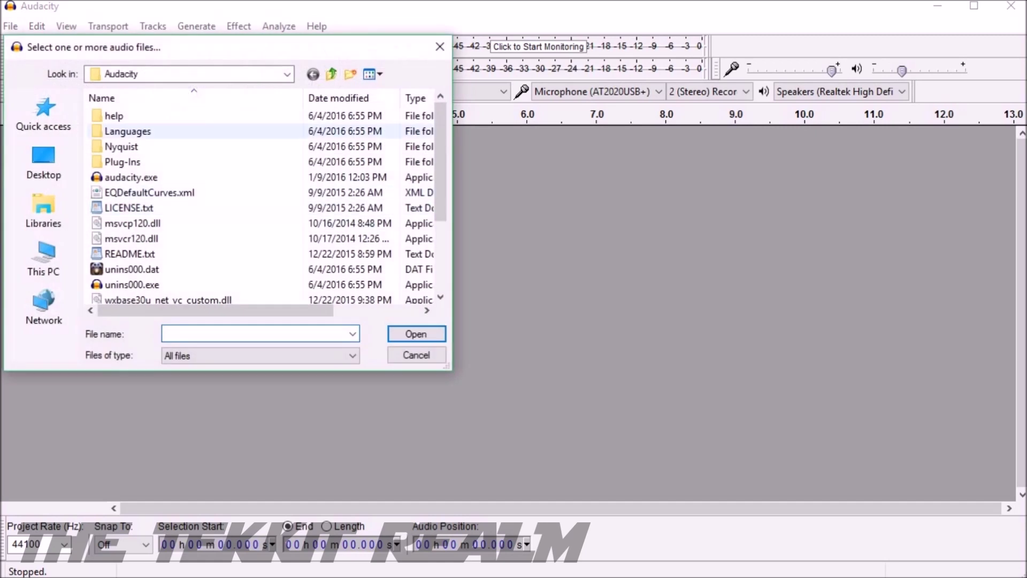
{"action": "left_click", "coordinate": [43, 160]}
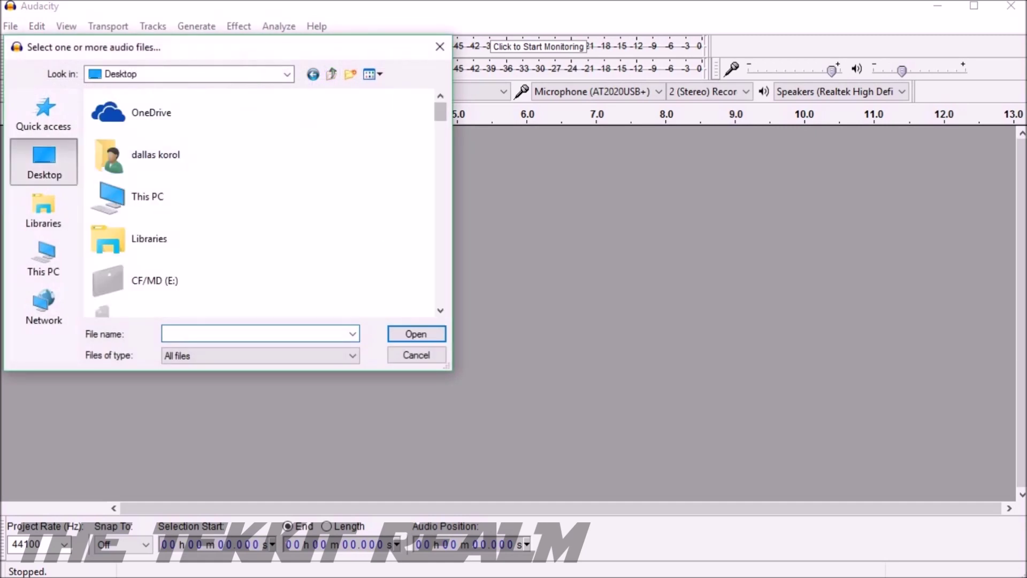
{"action": "scroll", "coordinate": [260, 201], "scroll_direction": "down", "scroll_amount": 5}
{"action": "scroll", "coordinate": [261, 201], "scroll_direction": "up", "scroll_amount": 3}
{"action": "scroll", "coordinate": [261, 201], "scroll_direction": "up", "scroll_amount": 3}
{"action": "scroll", "coordinate": [261, 201], "scroll_direction": "up", "scroll_amount": 2}
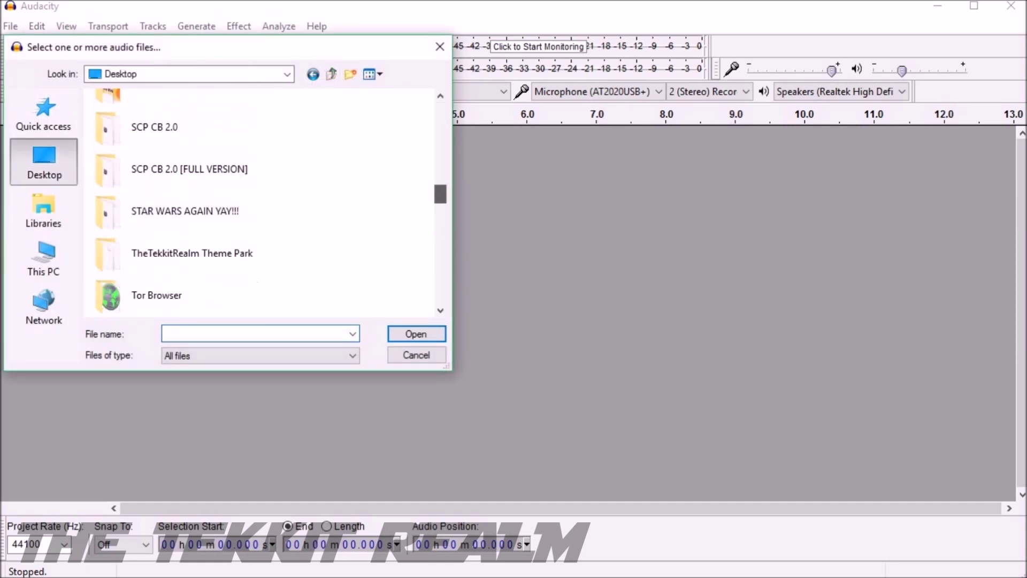
{"action": "scroll", "coordinate": [262, 201], "scroll_direction": "up", "scroll_amount": 2}
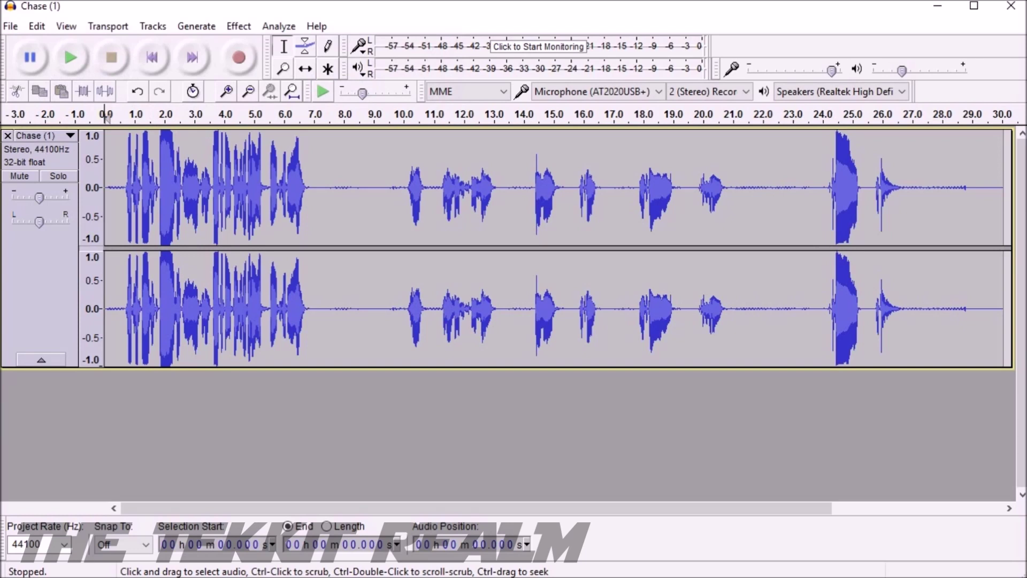
Try out quiet stretches around 21–23 seconds, the tail, and 7–9 seconds.
{"action": "left_click_drag", "start_coordinate": [729, 305], "coordinate": [808, 305]}
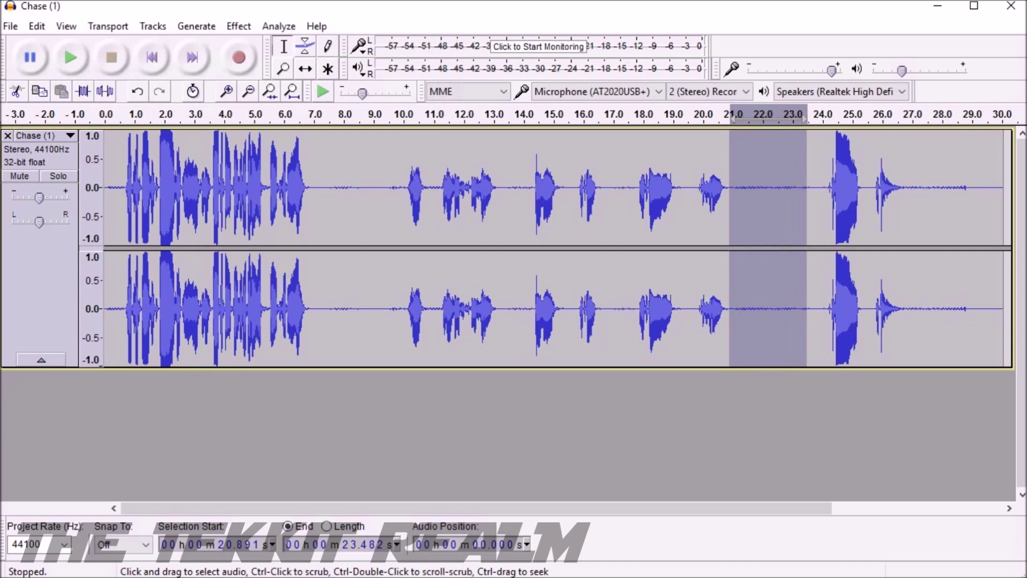
{"action": "mouse_move", "coordinate": [622, 305]}
{"action": "left_mouse_down"}
{"action": "mouse_move", "coordinate": [779, 305]}
{"action": "mouse_move", "coordinate": [739, 305]}
{"action": "left_mouse_up"}
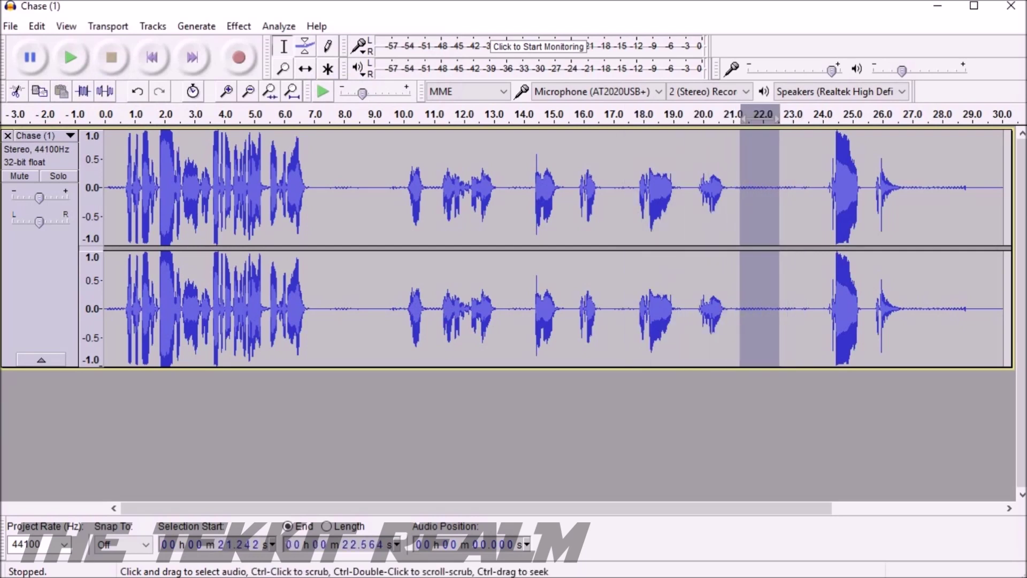
{"action": "left_click_drag", "start_coordinate": [979, 305], "coordinate": [1000, 305]}
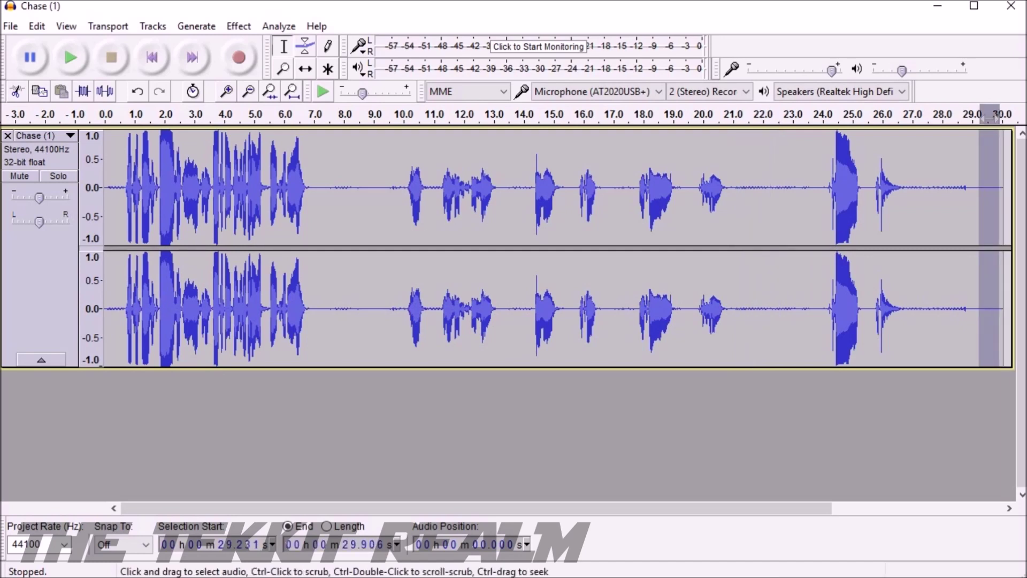
{"action": "left_click_drag", "start_coordinate": [323, 305], "coordinate": [377, 305]}
{"action": "left_click", "coordinate": [390, 305]}
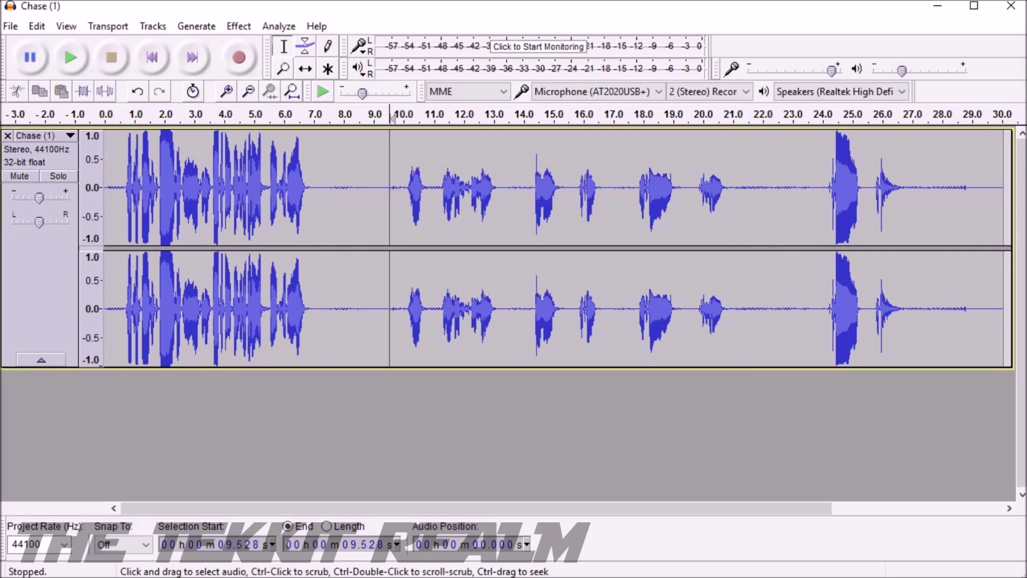
Select the noise-only gap from about 6.99 to 10.01 seconds as the sample.
{"action": "left_click_drag", "start_coordinate": [315, 305], "coordinate": [405, 305]}
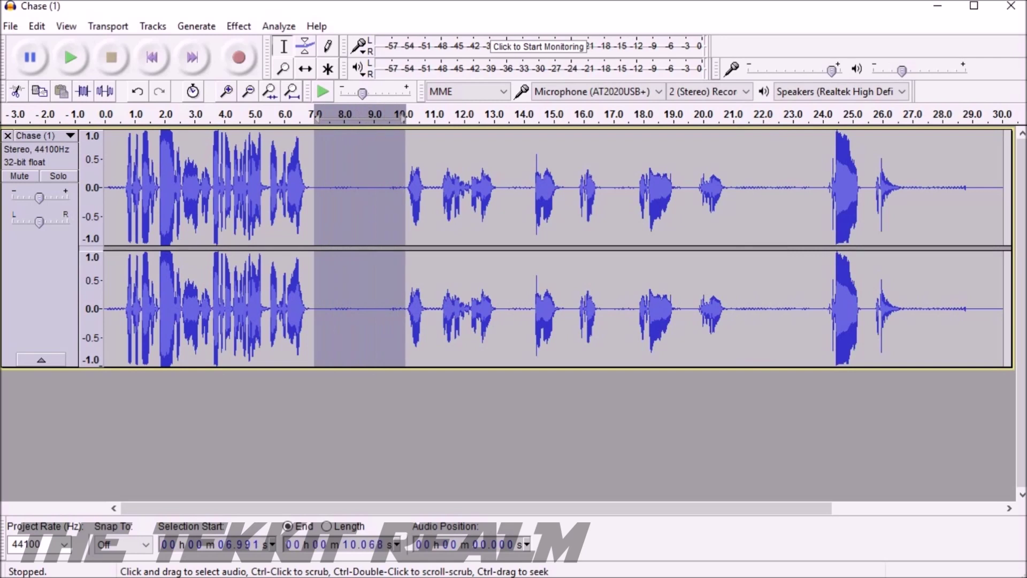
{"action": "left_click_drag", "start_coordinate": [405, 305], "coordinate": [403, 306]}
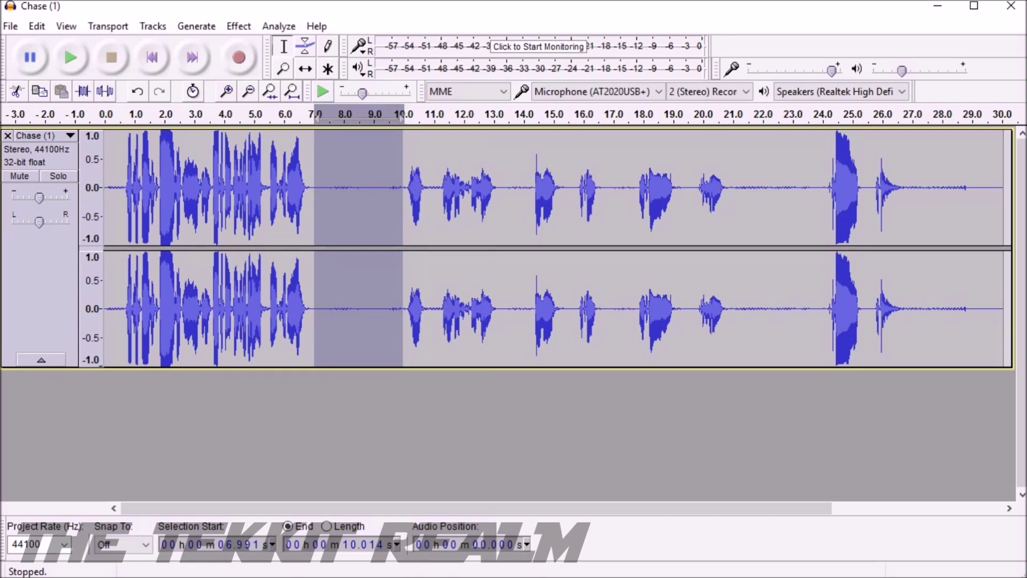
{"action": "left_click", "coordinate": [239, 26]}
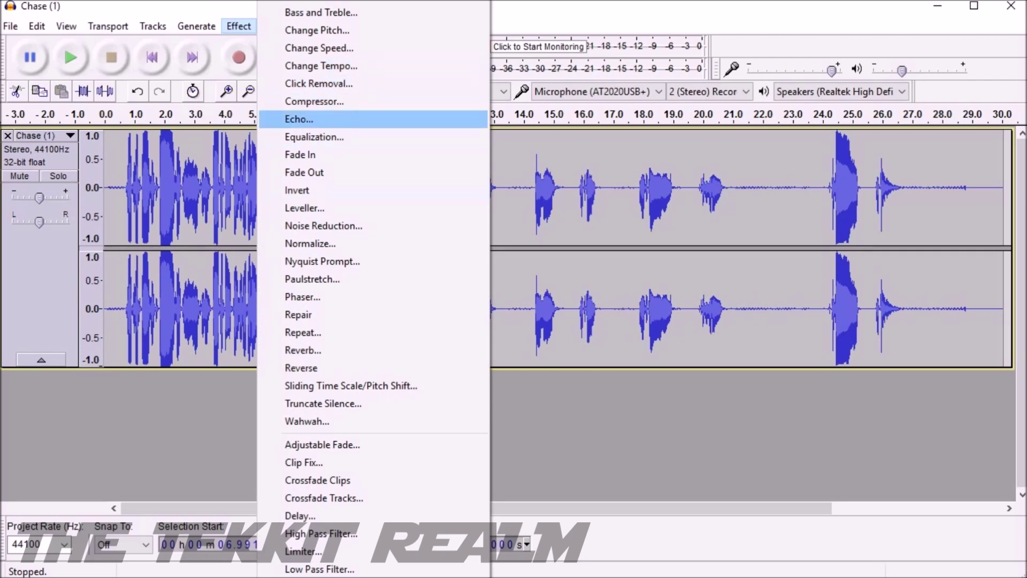
Open the Noise Reduction dialog and move it toward the upper left.
{"action": "left_click", "coordinate": [323, 226]}
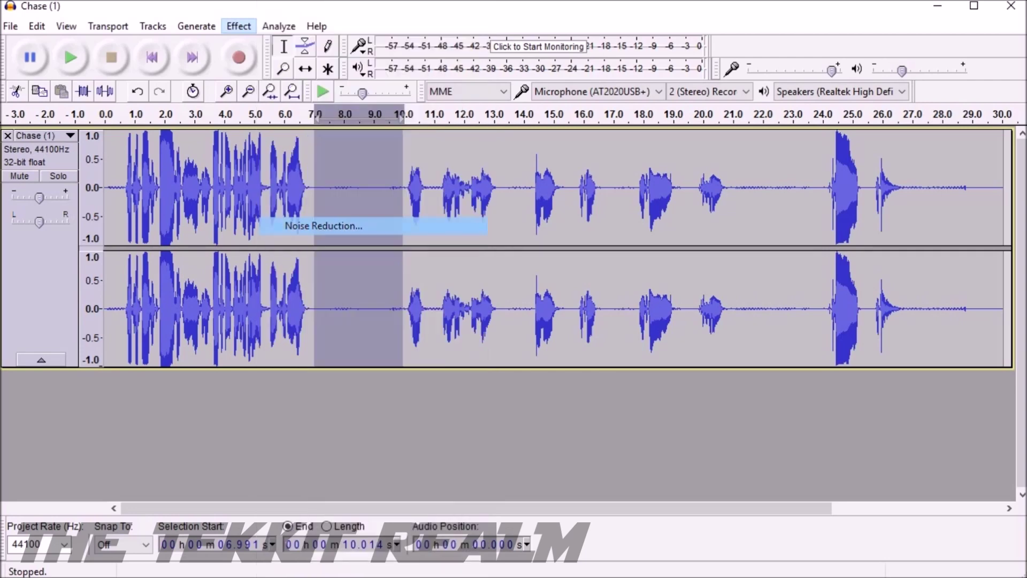
{"action": "left_click_drag", "start_coordinate": [530, 142], "coordinate": [523, 78]}
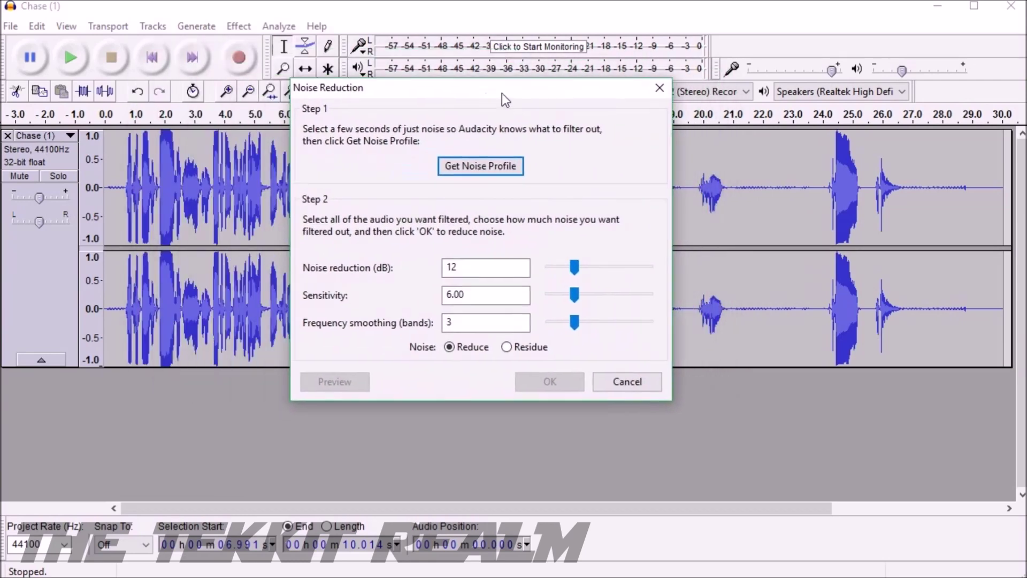
{"action": "left_click_drag", "start_coordinate": [523, 79], "coordinate": [429, 59]}
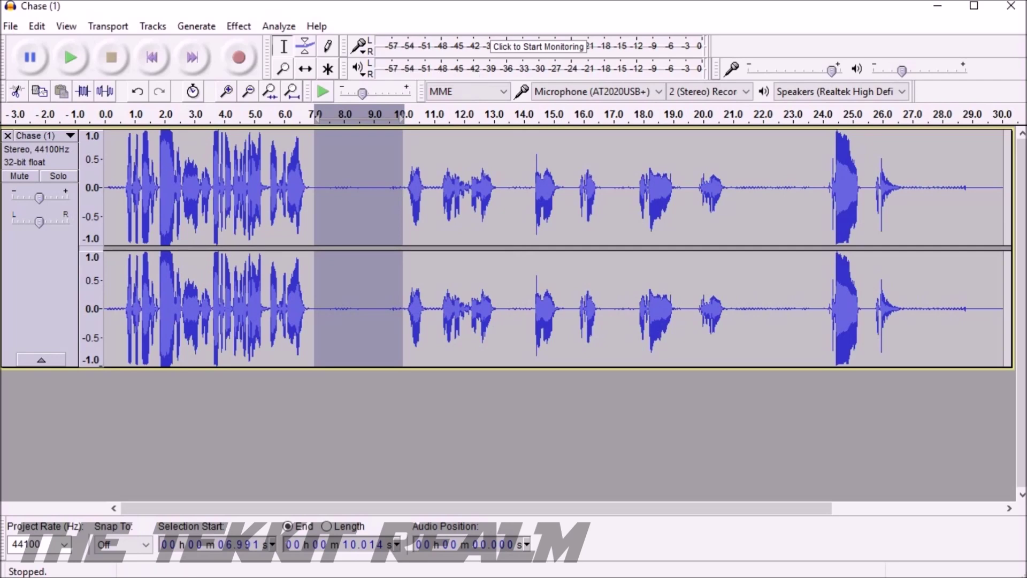
Select the entire Chase track with Ctrl+A and apply Noise Reduction to it.
{"action": "left_click", "coordinate": [11, 27]}
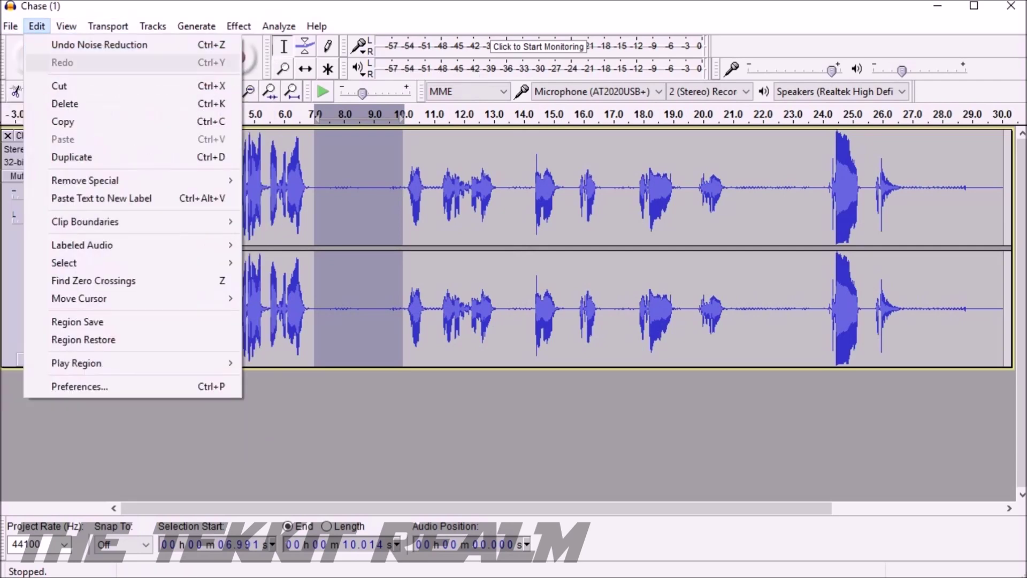
{"action": "key", "text": "Escape"}
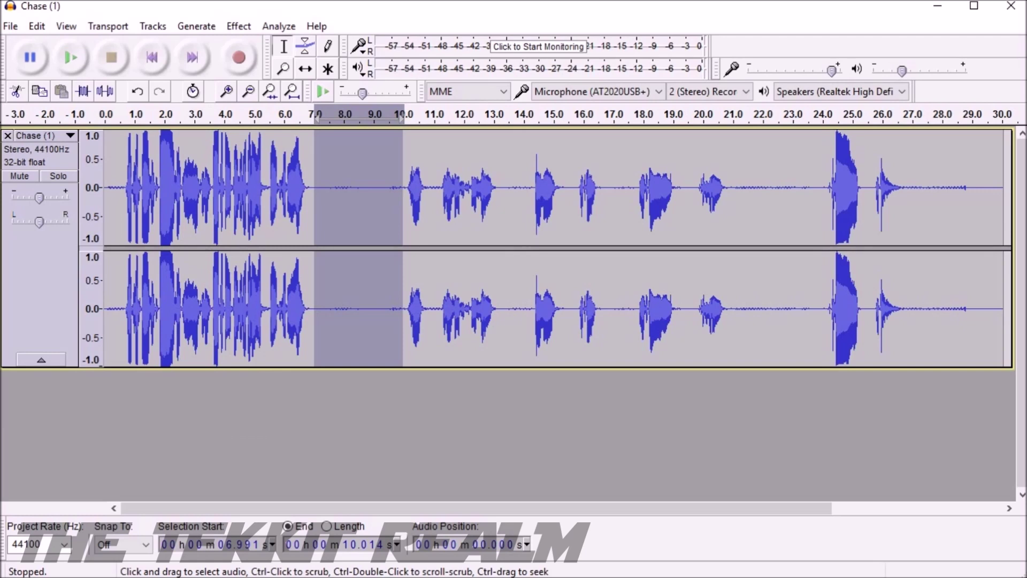
{"action": "key", "text": "ctrl+a"}
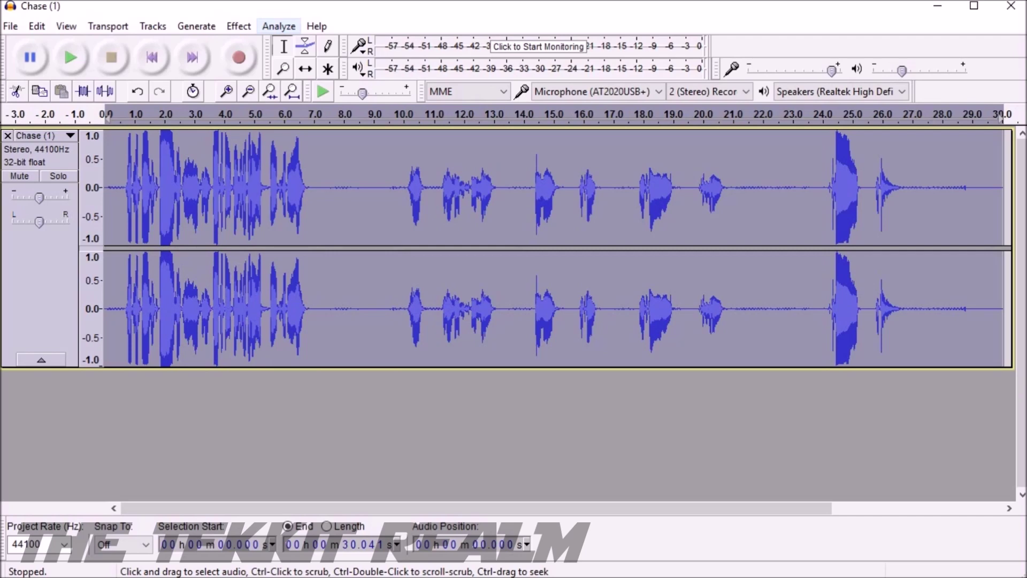
{"action": "left_click", "coordinate": [238, 26]}
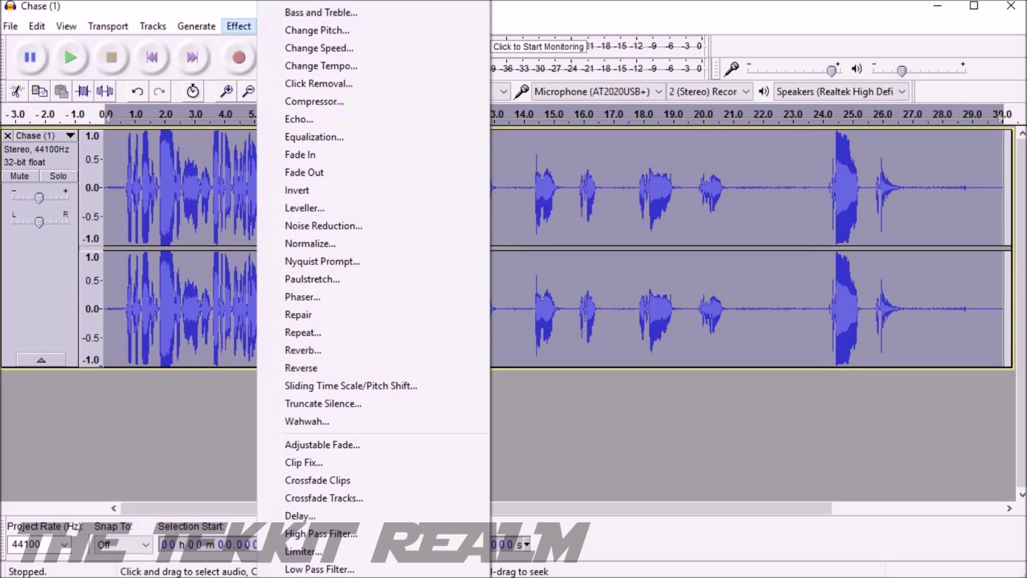
{"action": "key", "text": "Escape"}
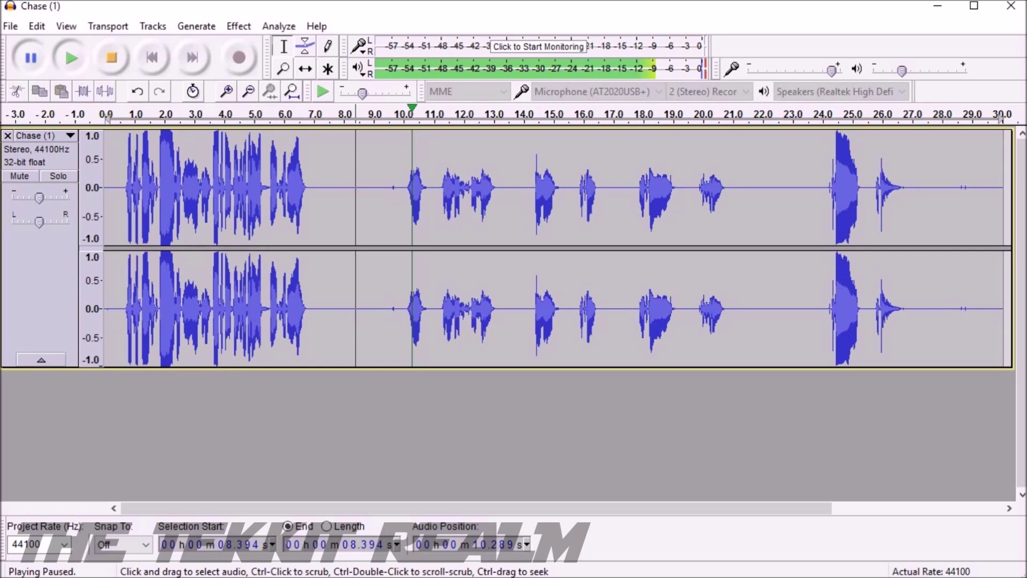
Select the quiet gap starting at 7.665 s, extending the end to about 9.663 s.
{"action": "left_click_drag", "start_coordinate": [333, 305], "coordinate": [354, 306]}
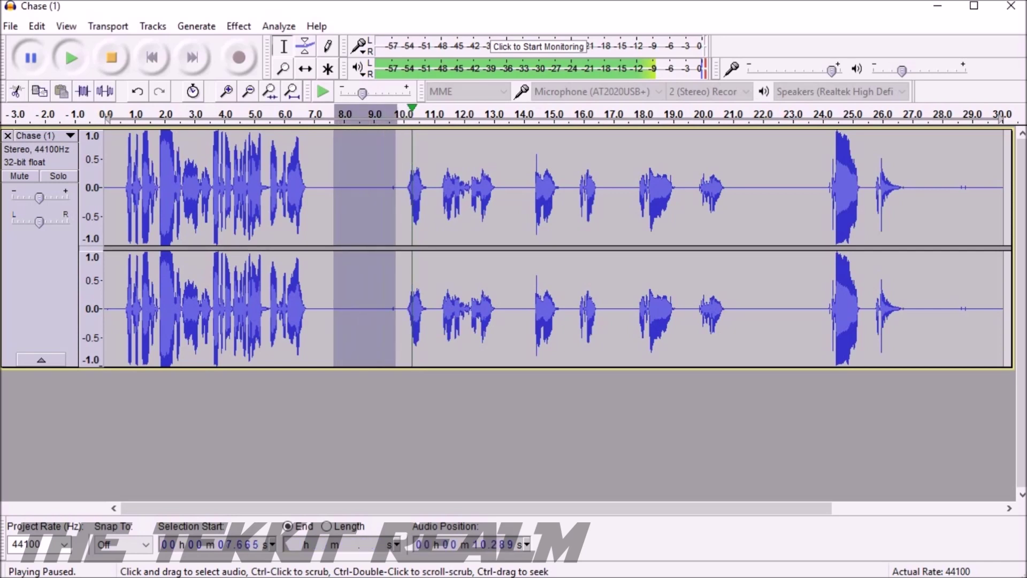
{"action": "mouse_move", "coordinate": [353, 305]}
{"action": "left_mouse_down"}
{"action": "mouse_move", "coordinate": [396, 305]}
{"action": "mouse_move", "coordinate": [370, 305]}
{"action": "left_mouse_up"}
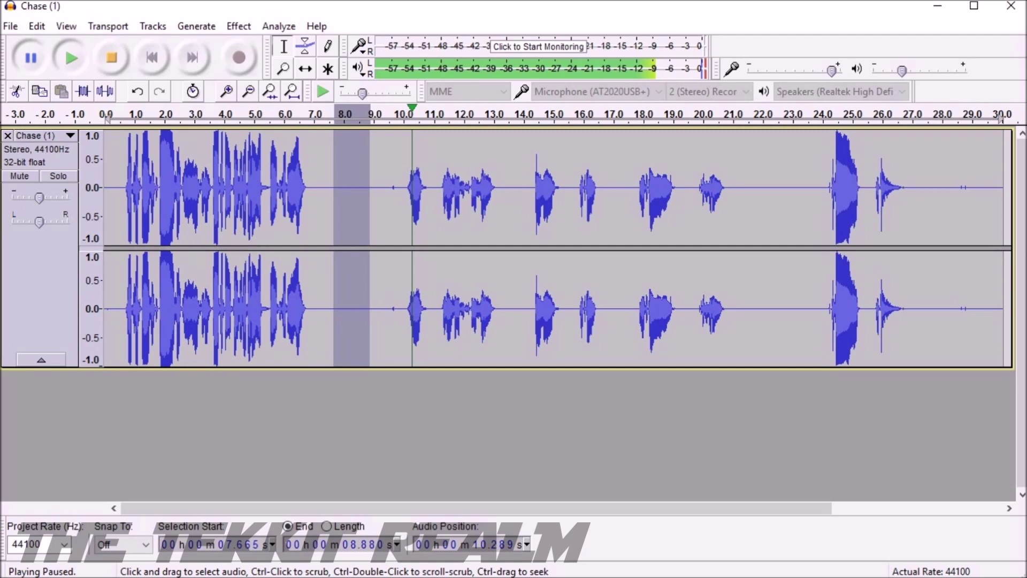
{"action": "left_click_drag", "start_coordinate": [370, 241], "coordinate": [385, 241]}
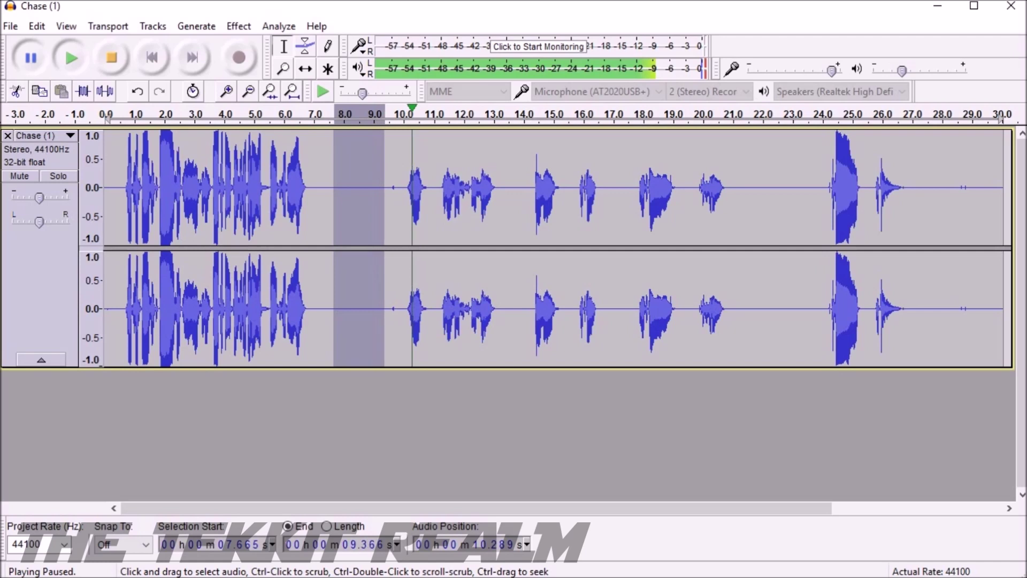
{"action": "left_click_drag", "start_coordinate": [385, 305], "coordinate": [393, 305]}
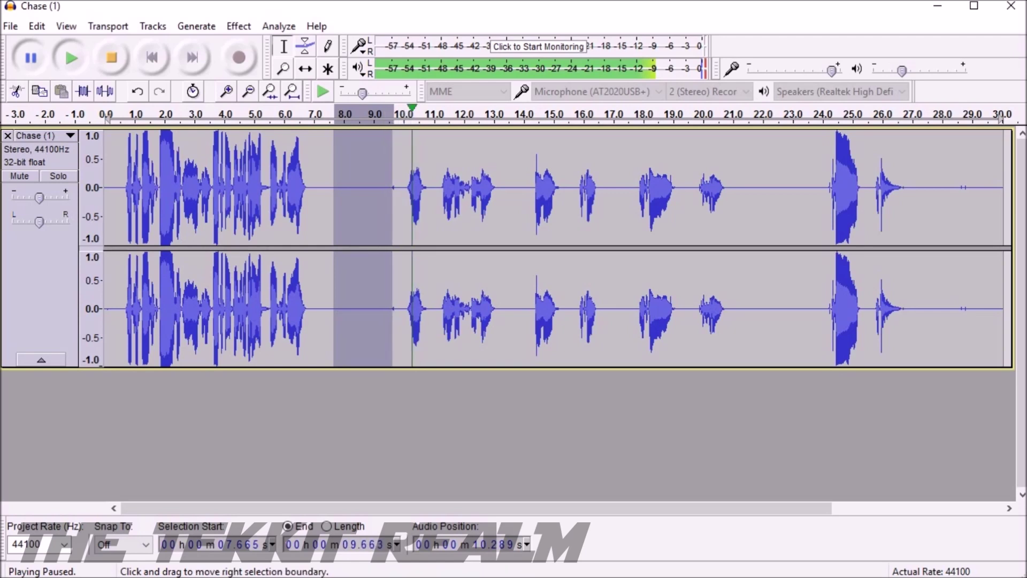